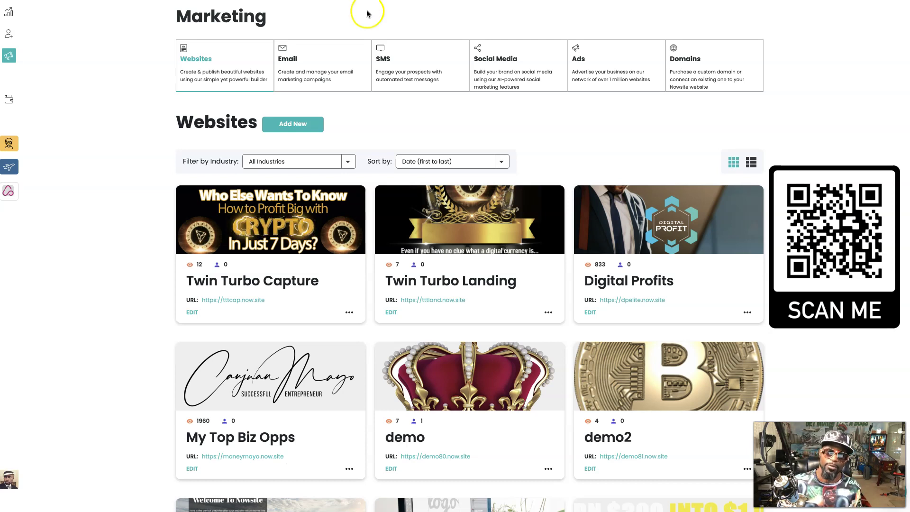
- Open Social Media marketing and scroll through the quote-image post cards, then back to the top
{"action": "left_click", "coordinate": [517, 71]}
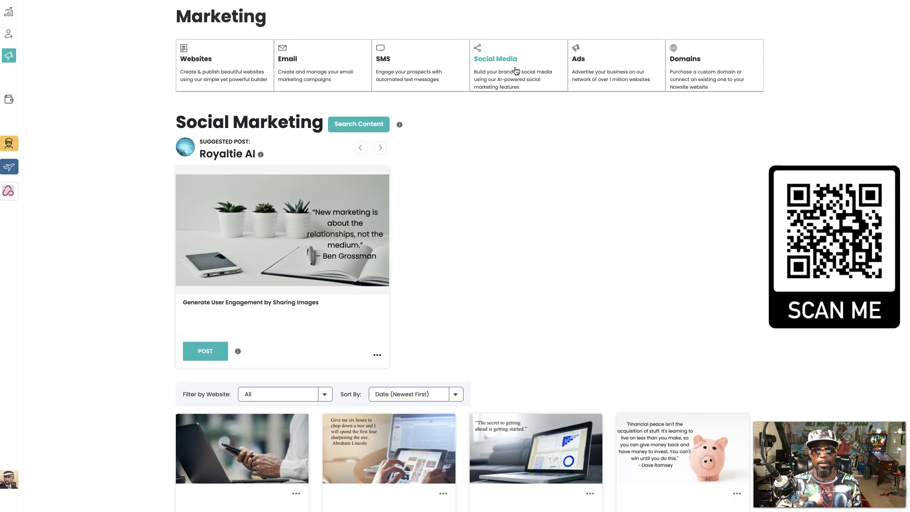
{"action": "scroll", "coordinate": [581, 266], "scroll_direction": "down", "scroll_amount": 1}
{"action": "scroll", "coordinate": [581, 266], "scroll_direction": "down", "scroll_amount": 4}
{"action": "scroll", "coordinate": [580, 269], "scroll_direction": "down", "scroll_amount": 3}
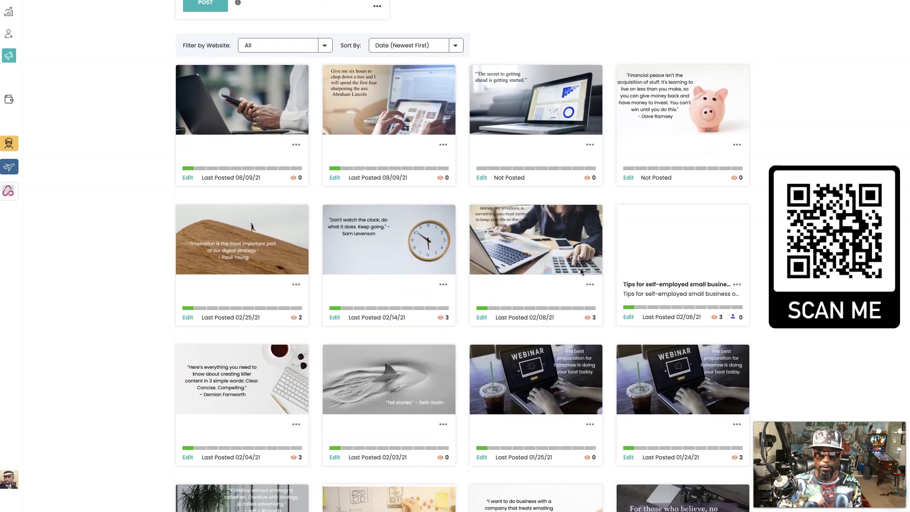
{"action": "scroll", "coordinate": [580, 268], "scroll_direction": "down", "scroll_amount": 3}
{"action": "scroll", "coordinate": [580, 268], "scroll_direction": "down", "scroll_amount": 3}
{"action": "scroll", "coordinate": [580, 268], "scroll_direction": "up", "scroll_amount": 8}
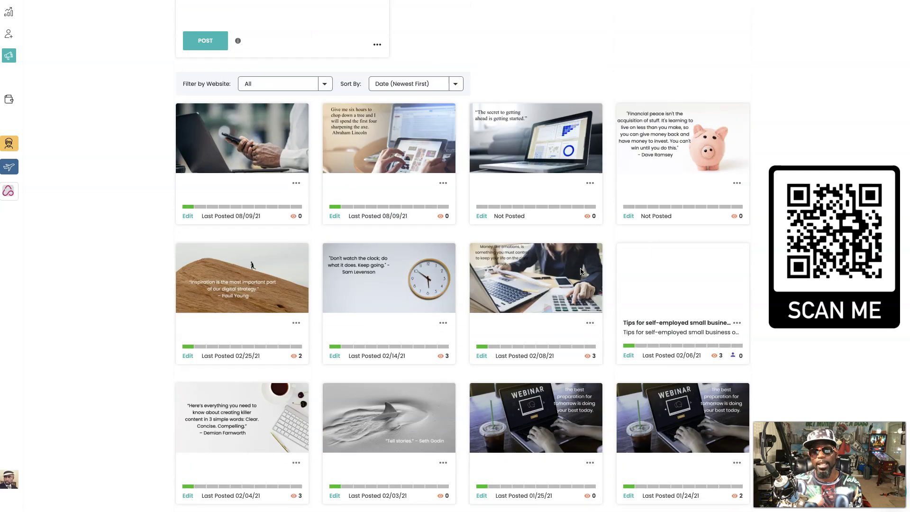
{"action": "scroll", "coordinate": [582, 271], "scroll_direction": "up", "scroll_amount": 3}
{"action": "scroll", "coordinate": [582, 271], "scroll_direction": "up", "scroll_amount": 4}
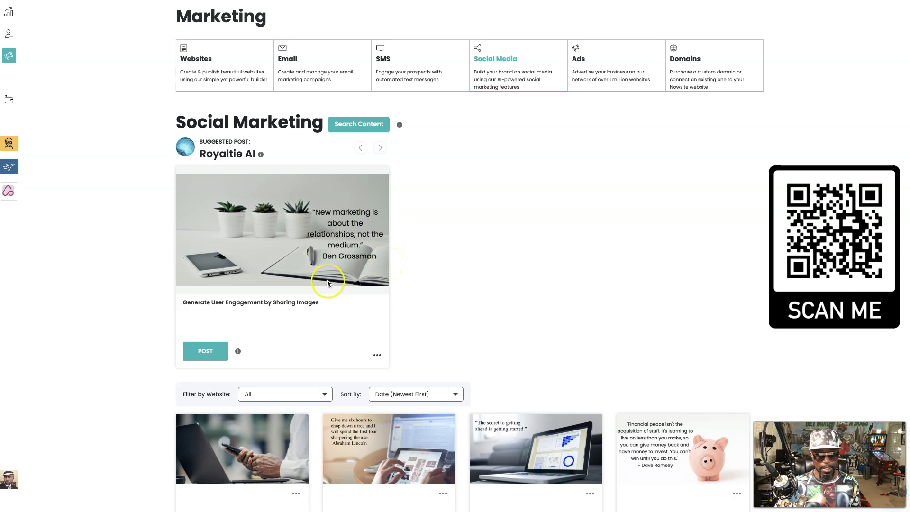
{"action": "left_click", "coordinate": [380, 147]}
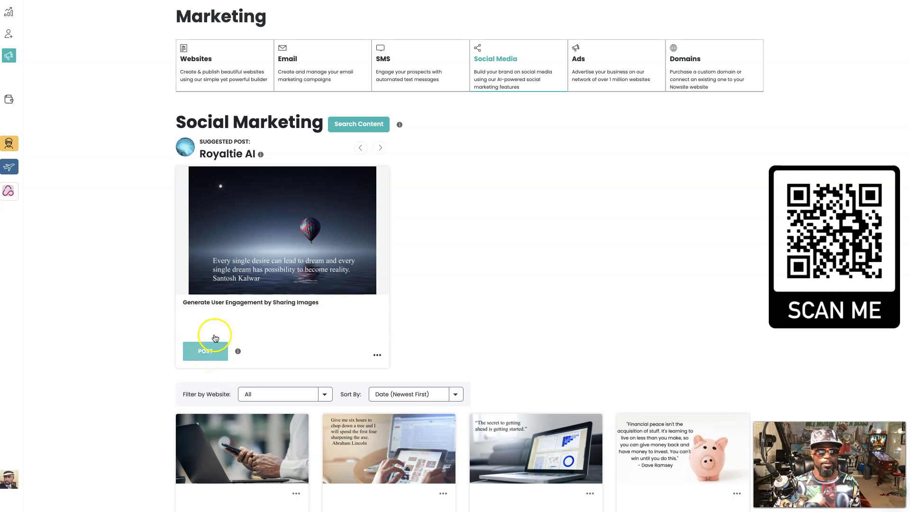
{"action": "left_click", "coordinate": [361, 148]}
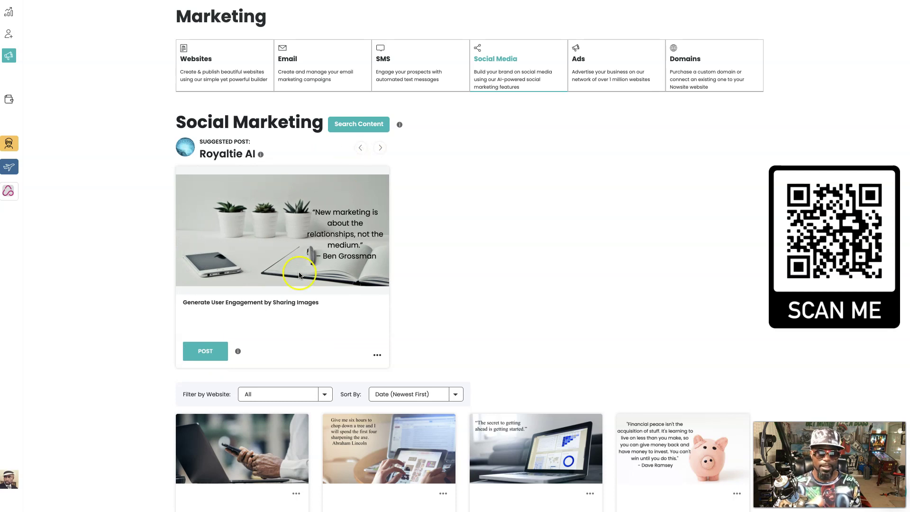
- Start posting the suggested Santosh Kalwar quote and add it to the website's blog
{"action": "left_click", "coordinate": [205, 351]}
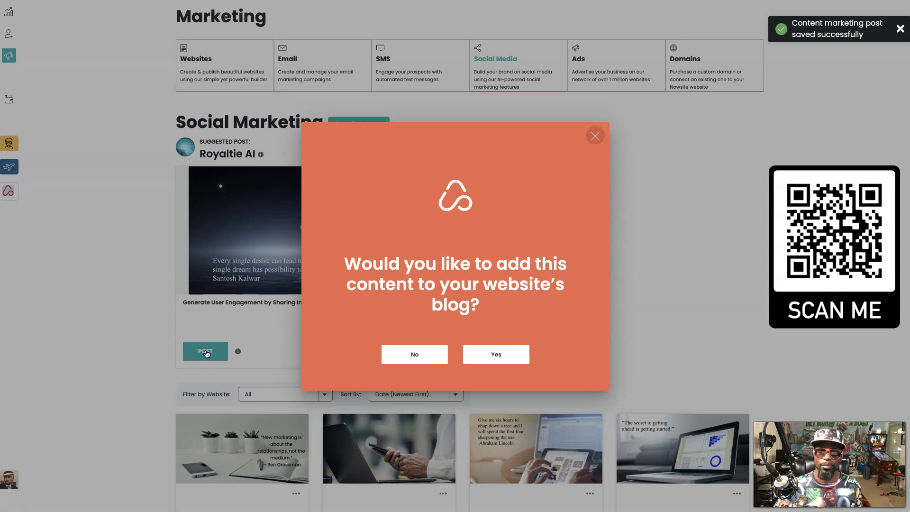
{"action": "left_click", "coordinate": [498, 353]}
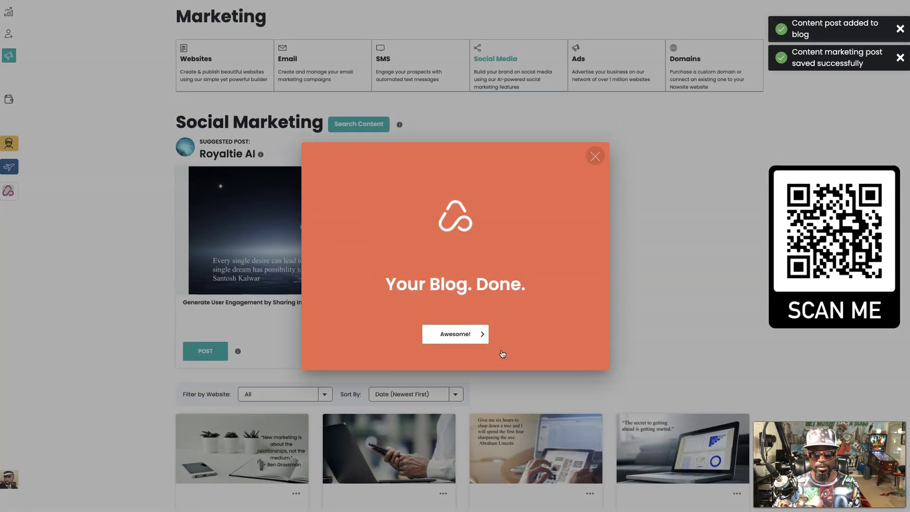
{"action": "left_click", "coordinate": [451, 339]}
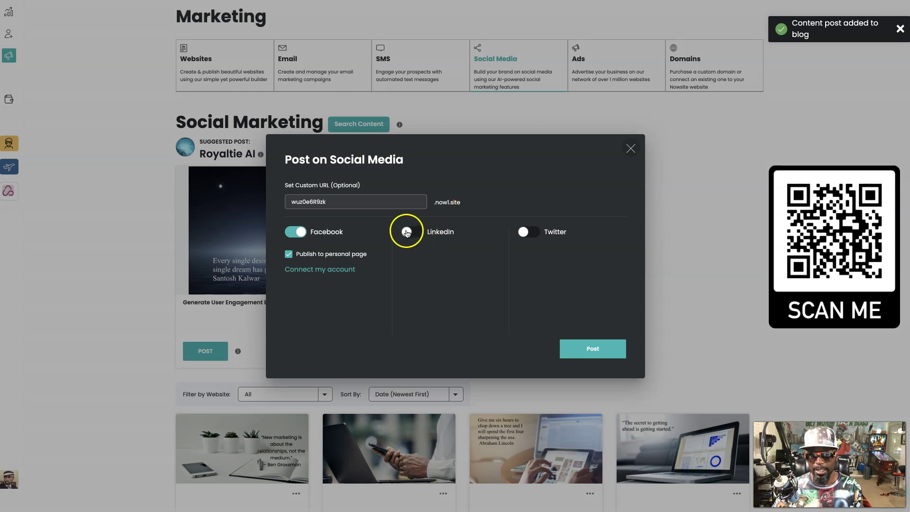
- Leave only Facebook enabled for sharing, with LinkedIn and Twitter switched off
{"action": "left_click", "coordinate": [407, 232]}
{"action": "left_click", "coordinate": [524, 231]}
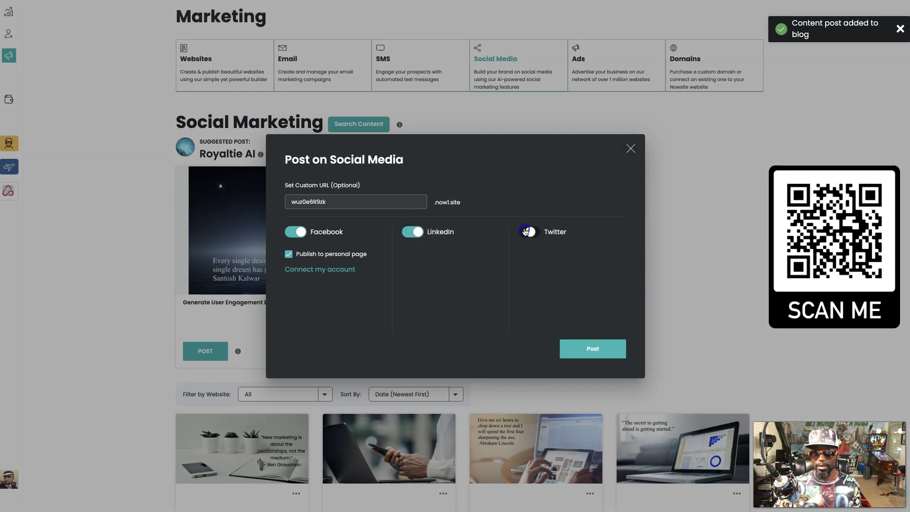
{"action": "left_click", "coordinate": [534, 231]}
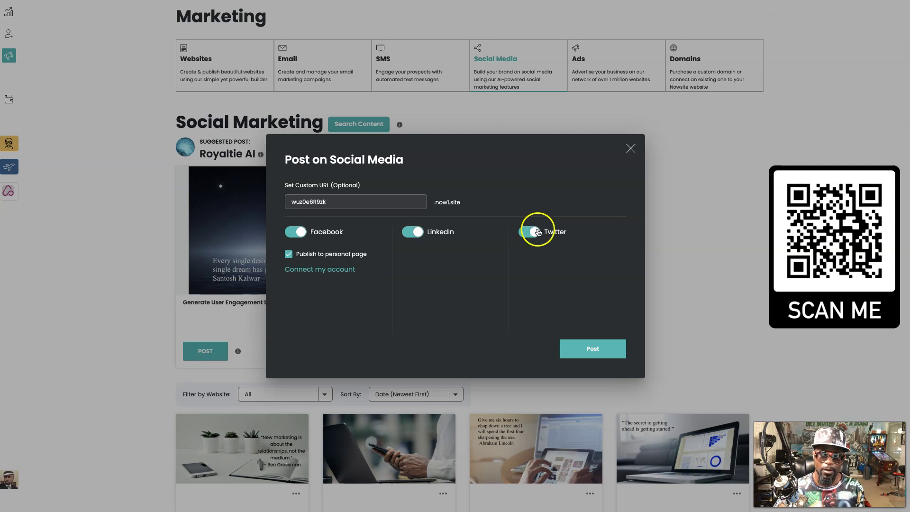
{"action": "left_click", "coordinate": [420, 236]}
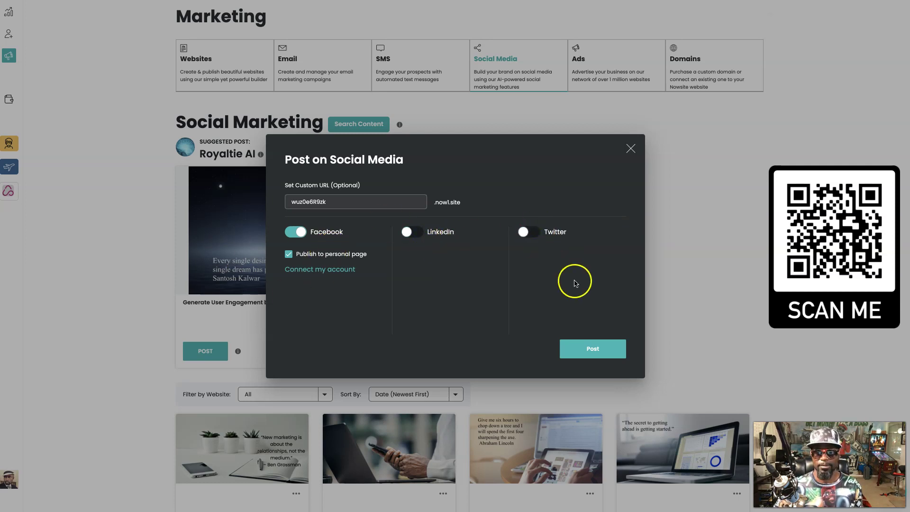
- Post the quote image to the Facebook story instead of News Feed and confirm it was posted
{"action": "left_click", "coordinate": [593, 350]}
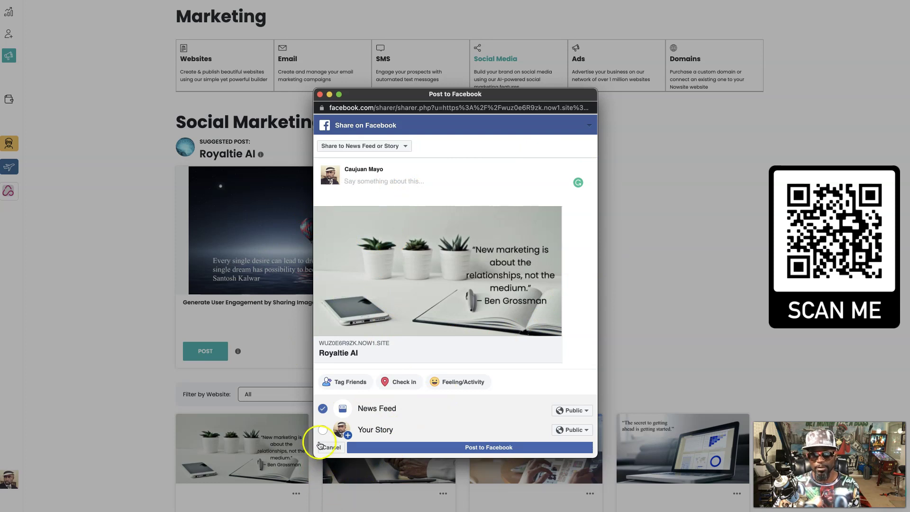
{"action": "left_click", "coordinate": [323, 408]}
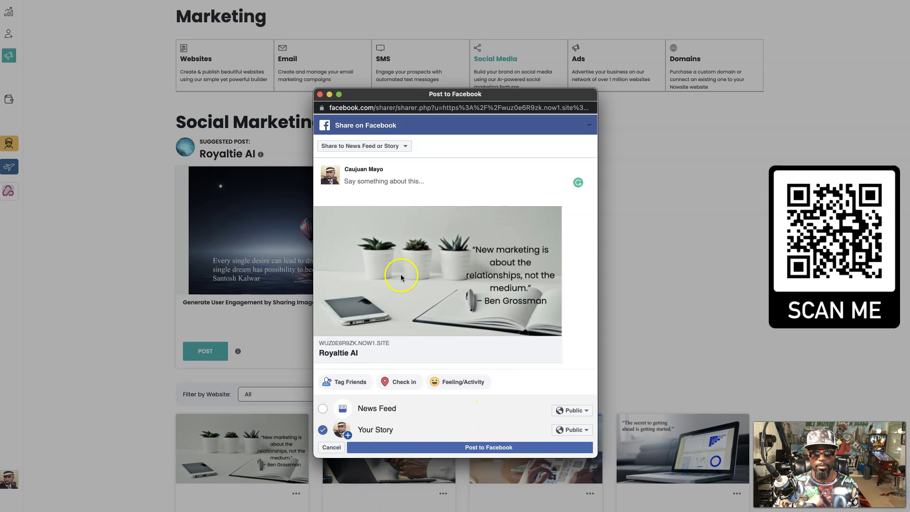
{"action": "left_click", "coordinate": [461, 447]}
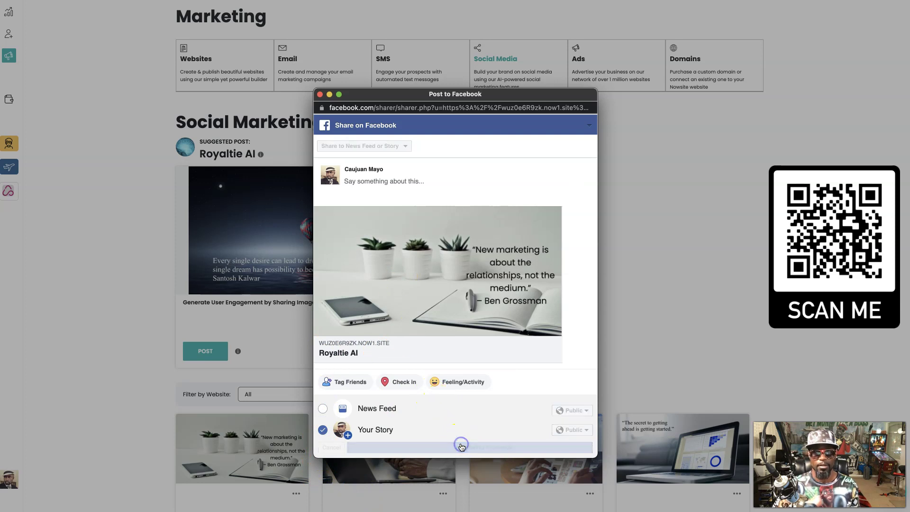
{"action": "left_click", "coordinate": [463, 354]}
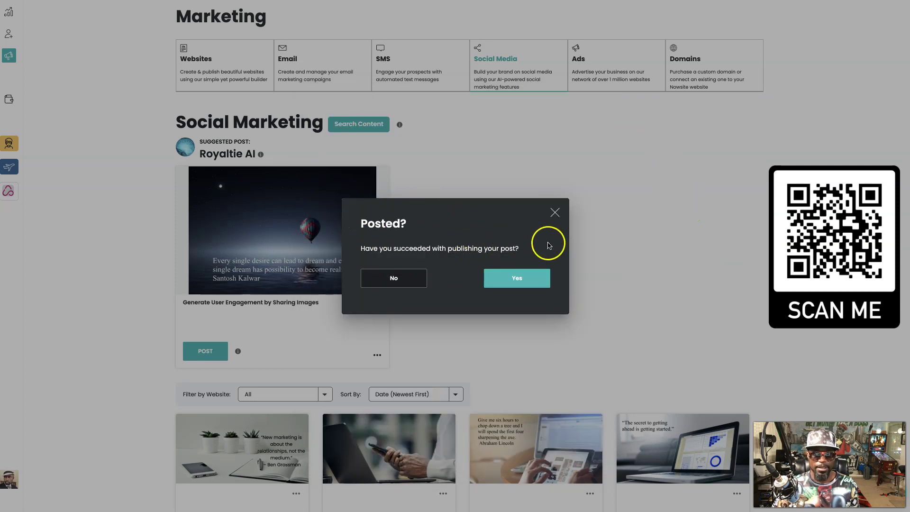
{"action": "left_click", "coordinate": [523, 279]}
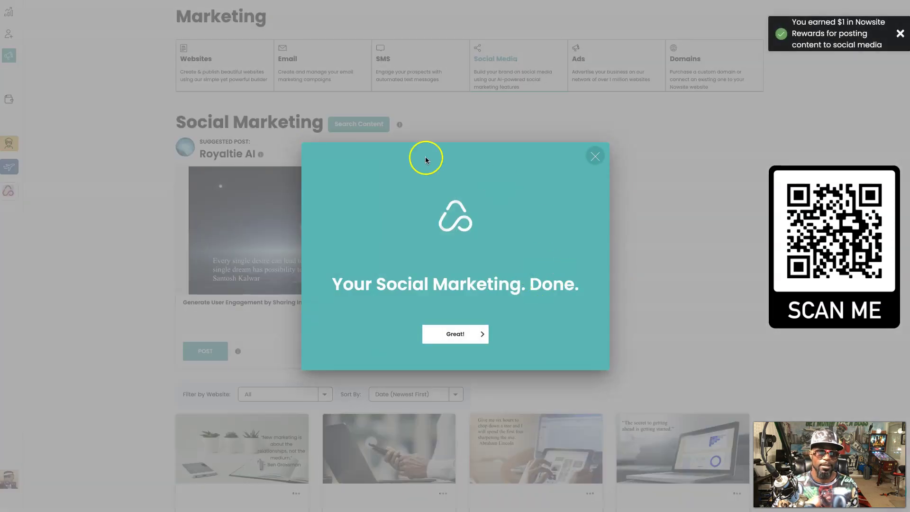
- Dismiss the 'Your Social Marketing. Done.' message with Awesome!
{"action": "left_click", "coordinate": [454, 334]}
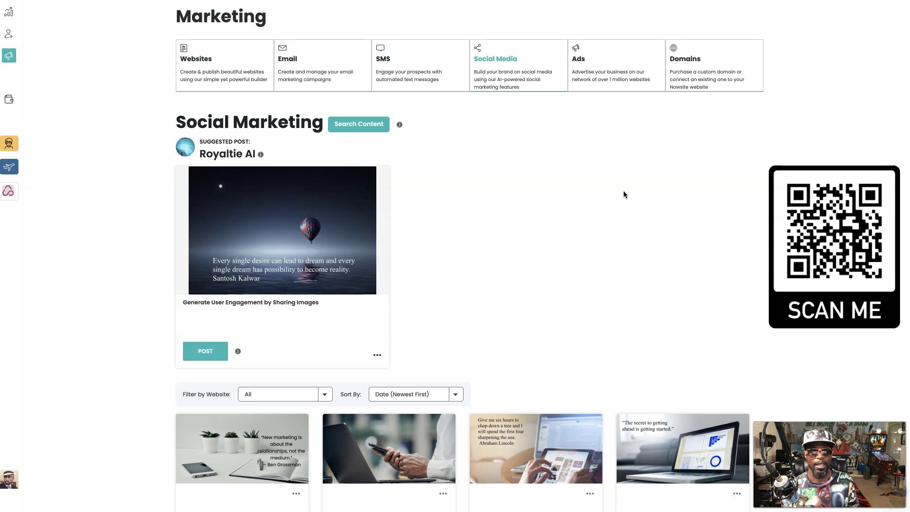
- Browse past posts to pages 2 and 3 of older 2020 articles, then return to the page top
{"action": "left_click", "coordinate": [501, 286]}
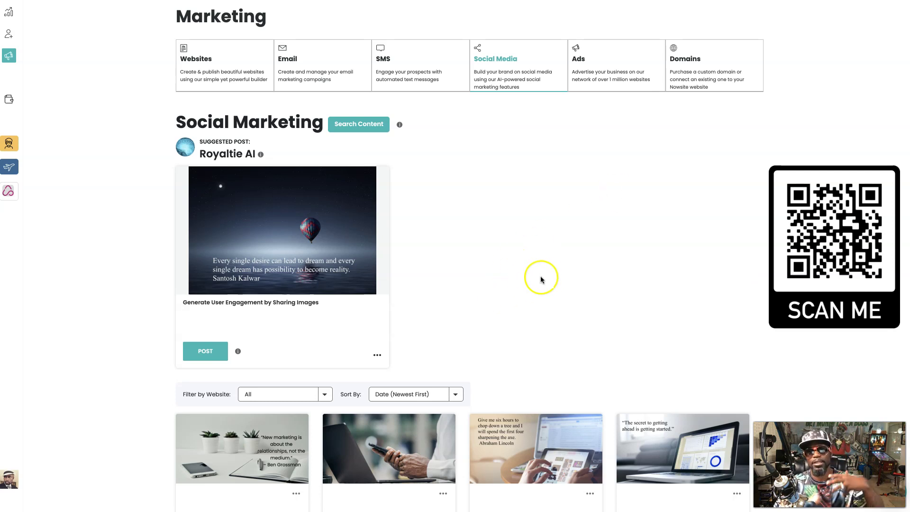
{"action": "scroll", "coordinate": [541, 279], "scroll_direction": "down", "scroll_amount": 3}
{"action": "scroll", "coordinate": [545, 279], "scroll_direction": "down", "scroll_amount": 4}
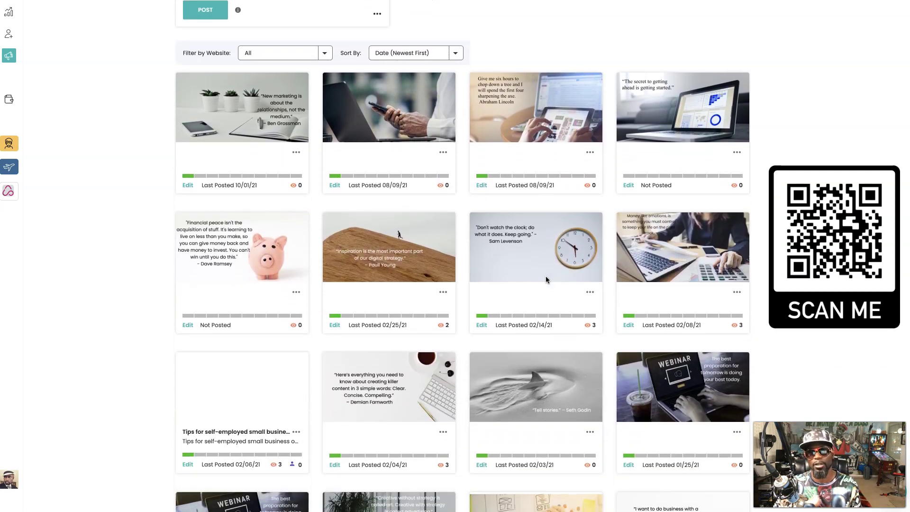
{"action": "scroll", "coordinate": [546, 279], "scroll_direction": "down", "scroll_amount": 6}
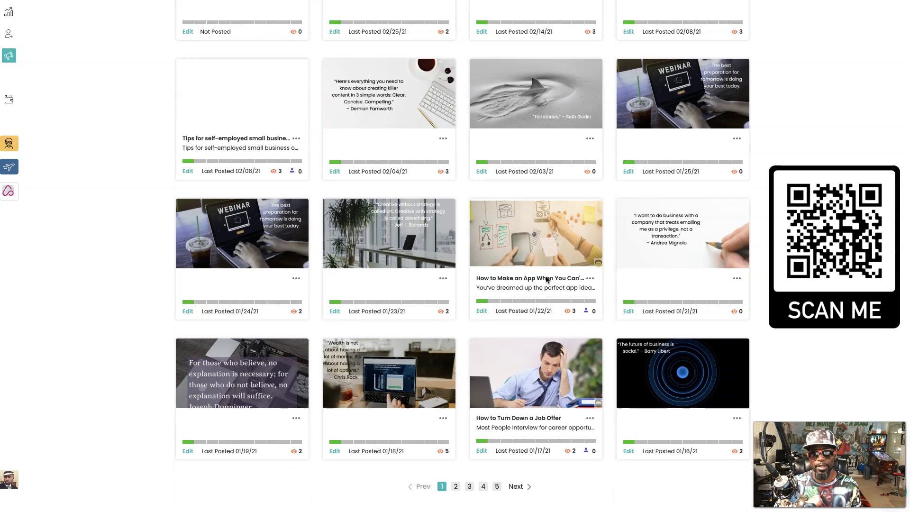
{"action": "left_click", "coordinate": [456, 487]}
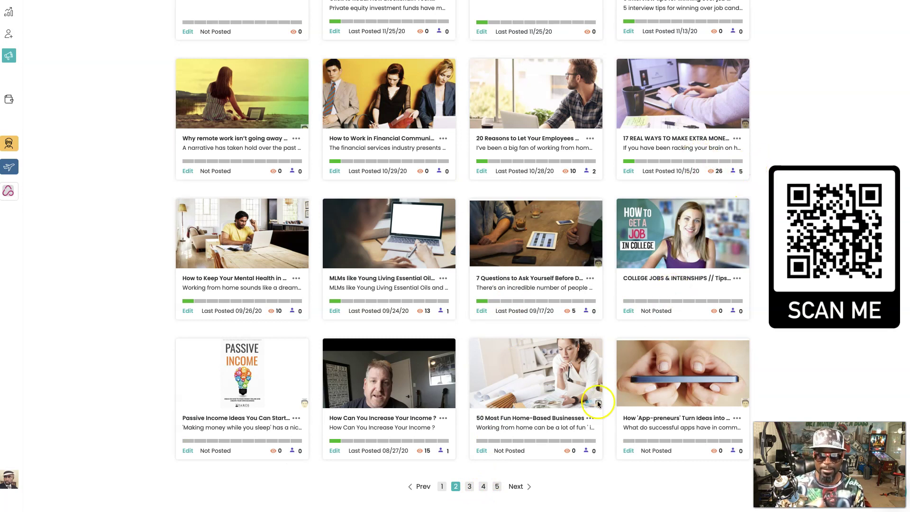
{"action": "left_click", "coordinate": [469, 486]}
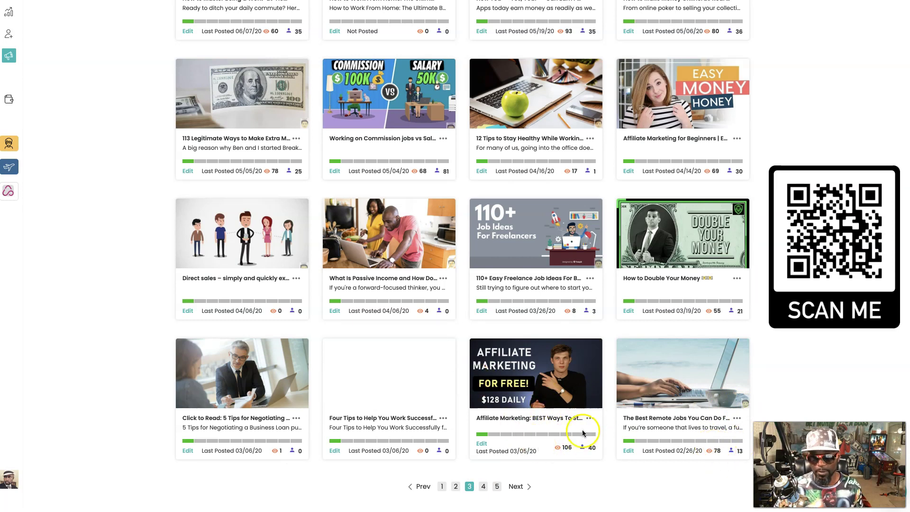
{"action": "scroll", "coordinate": [768, 262], "scroll_direction": "up", "scroll_amount": 2}
{"action": "scroll", "coordinate": [768, 262], "scroll_direction": "up", "scroll_amount": 2}
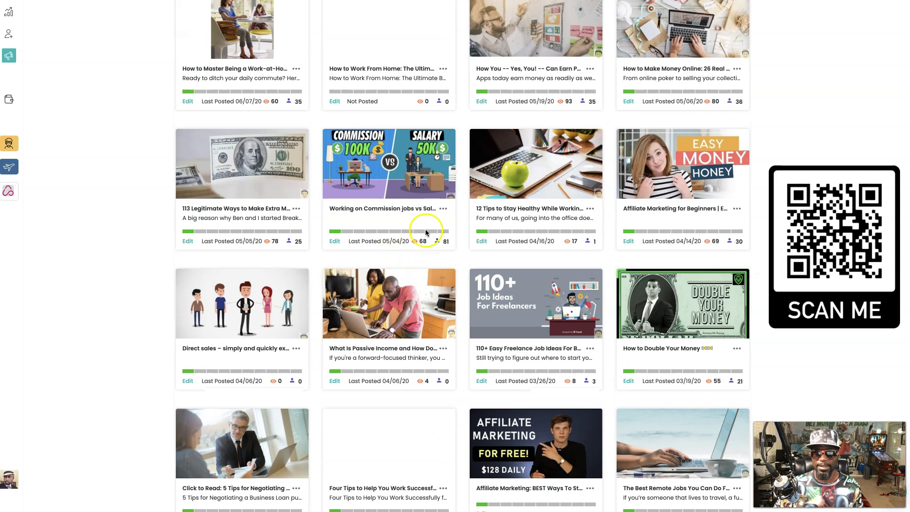
{"action": "scroll", "coordinate": [645, 179], "scroll_direction": "up", "scroll_amount": 10}
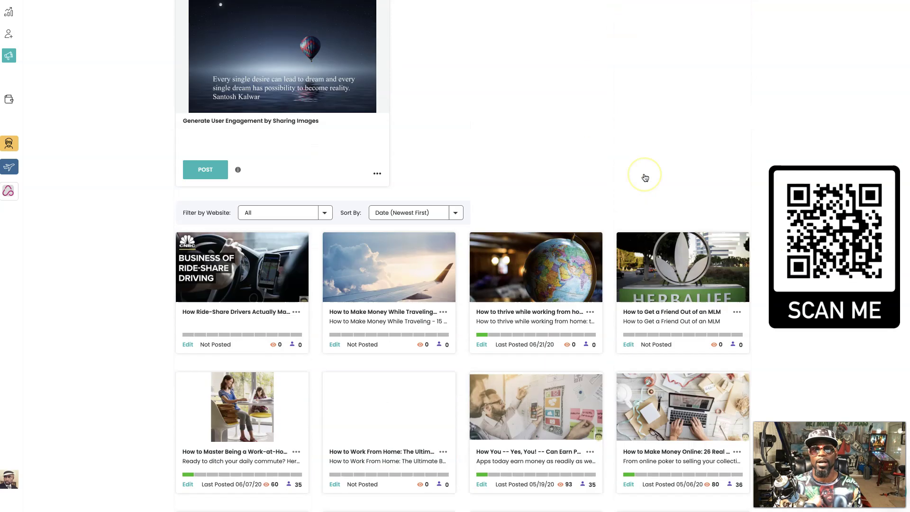
{"action": "scroll", "coordinate": [645, 177], "scroll_direction": "up", "scroll_amount": 5}
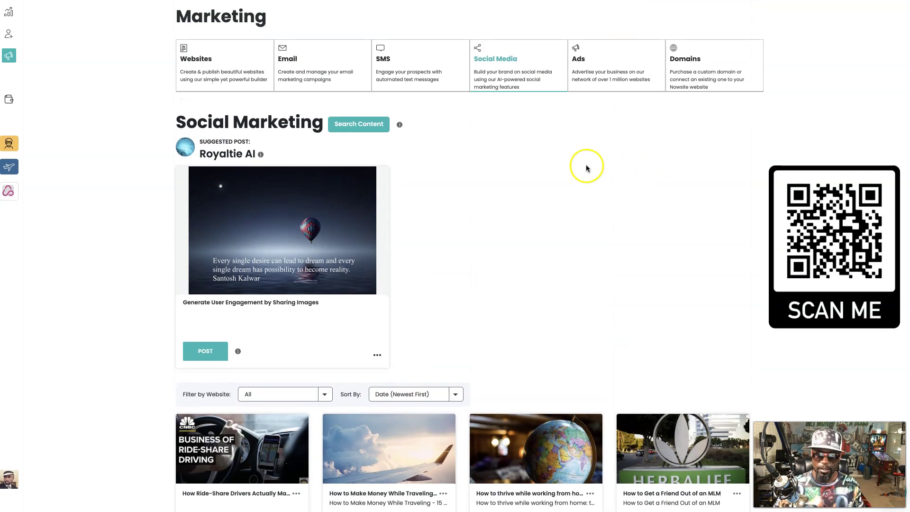
{"action": "left_click", "coordinate": [377, 355]}
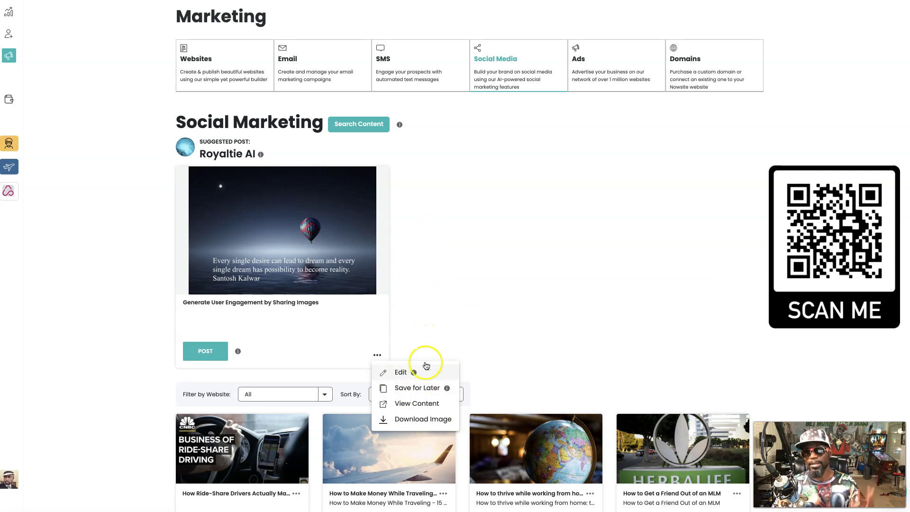
{"action": "left_click", "coordinate": [461, 275]}
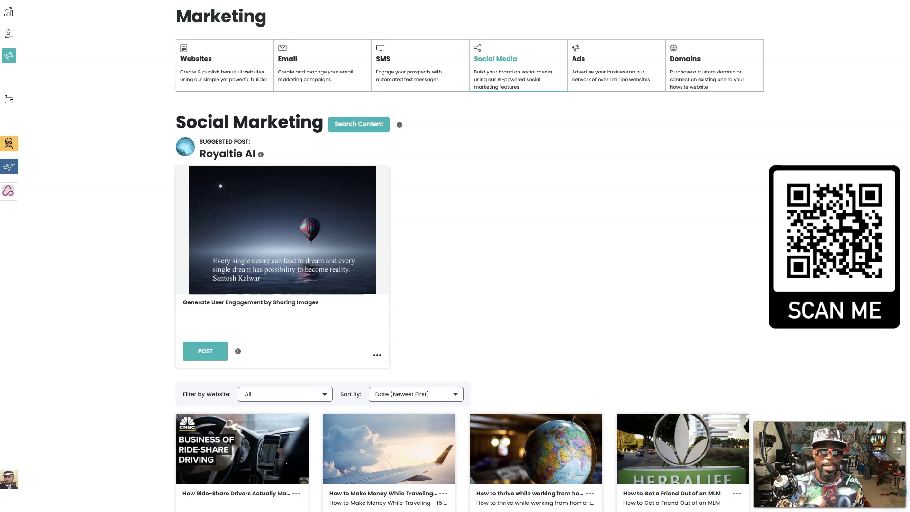
{"action": "scroll", "coordinate": [578, 263], "scroll_direction": "down", "scroll_amount": 3}
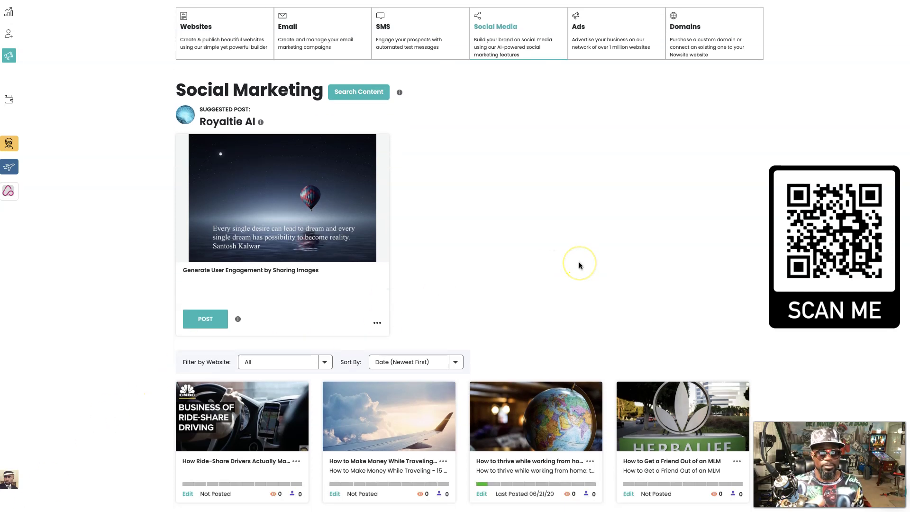
{"action": "scroll", "coordinate": [578, 265], "scroll_direction": "up", "scroll_amount": 3}
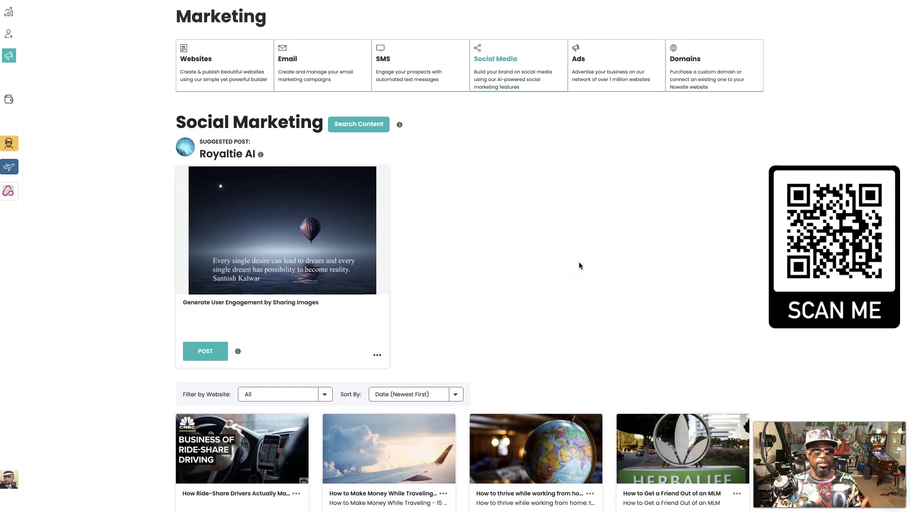
- Search the E-Commerce/Retail library and pick 'The Three Best Safety Apps for College Students - TUSK'
{"action": "left_click", "coordinate": [353, 125]}
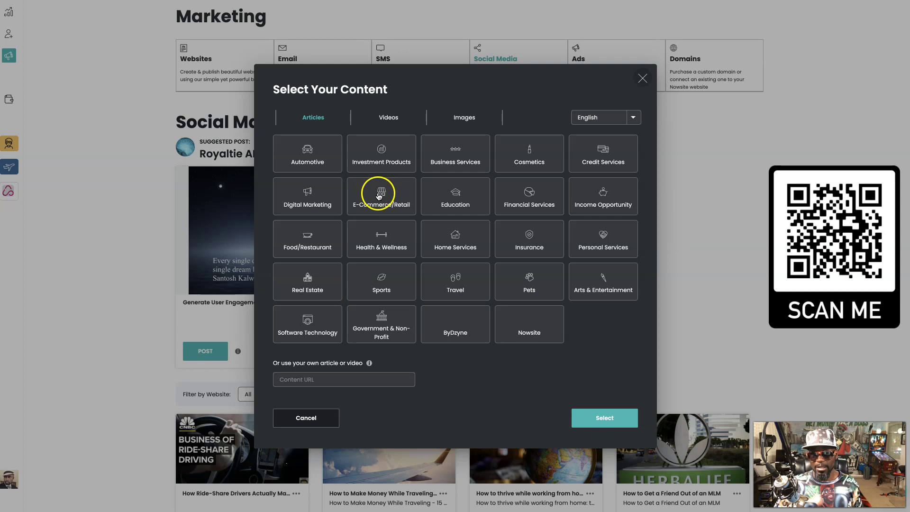
{"action": "left_click", "coordinate": [381, 193]}
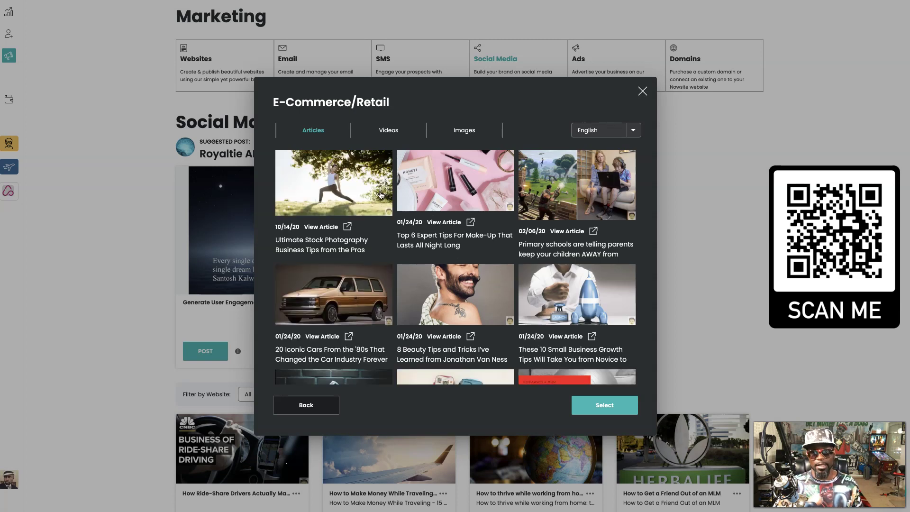
{"action": "scroll", "coordinate": [488, 289], "scroll_direction": "down", "scroll_amount": 3}
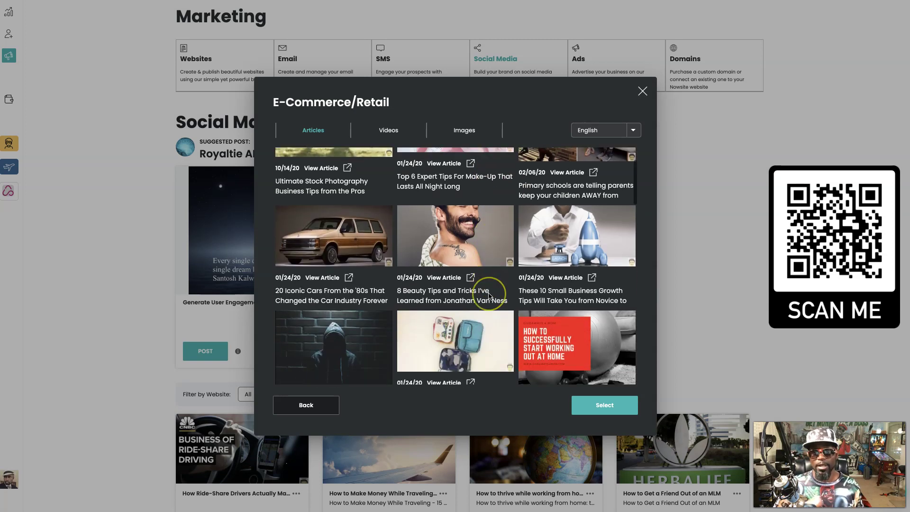
{"action": "scroll", "coordinate": [489, 293], "scroll_direction": "down", "scroll_amount": 2}
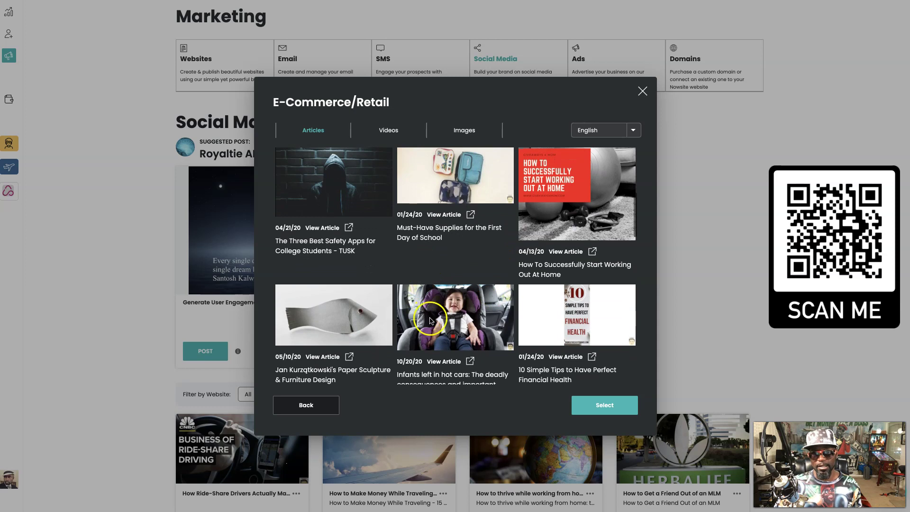
{"action": "left_click", "coordinate": [591, 375]}
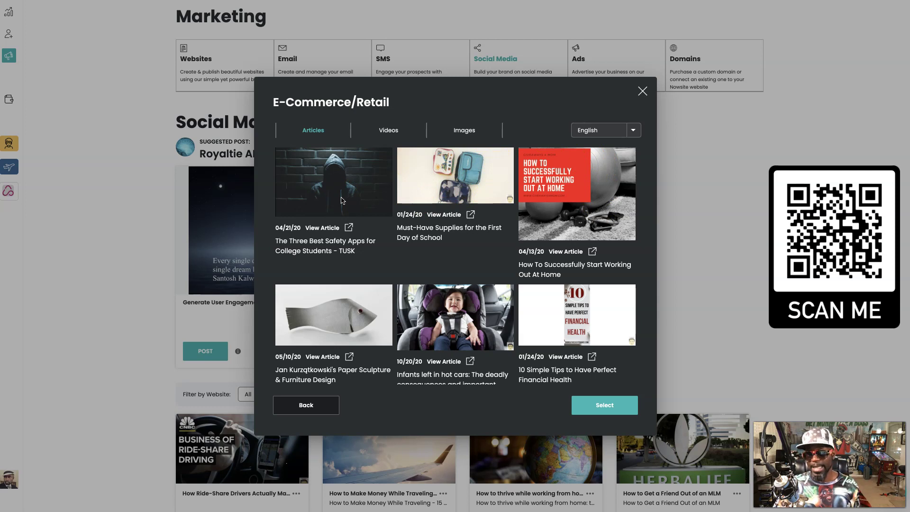
{"action": "left_click", "coordinate": [342, 200]}
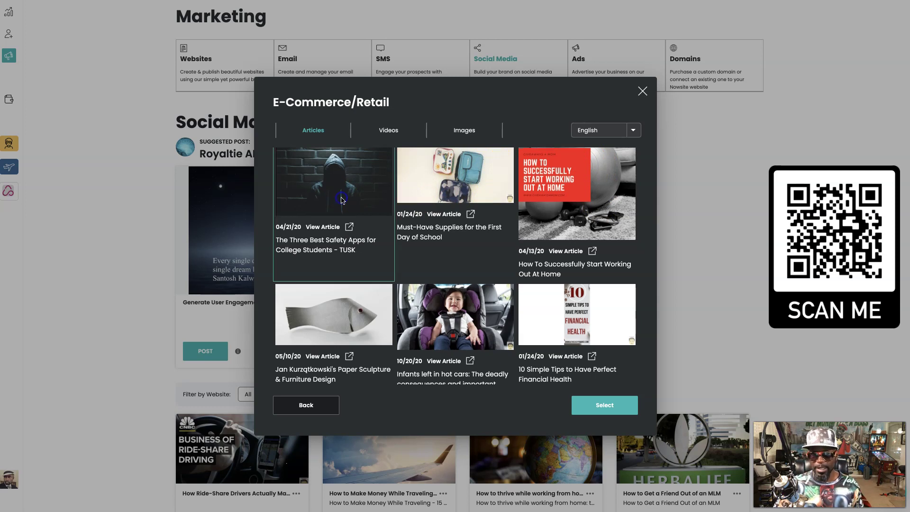
- Load the TUSK safety-apps article into a 'Click to Read…' post draft with name and email fields
{"action": "left_click", "coordinate": [604, 404]}
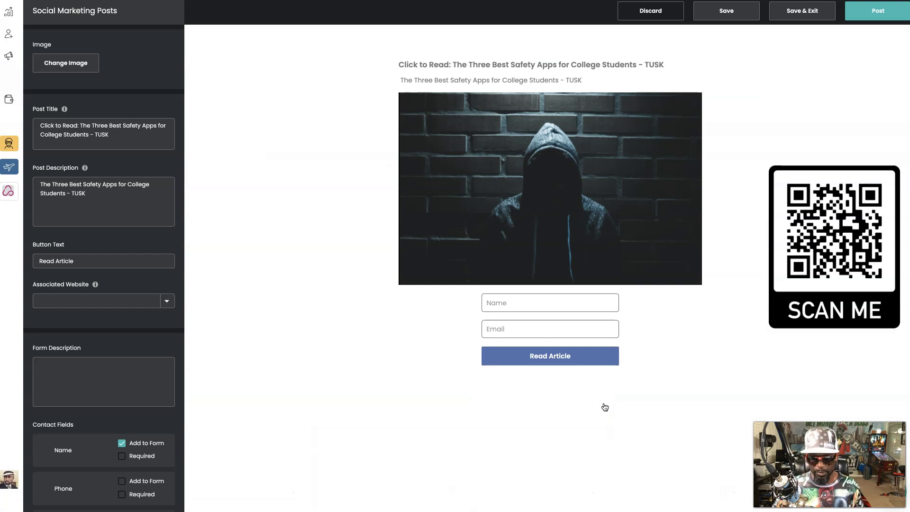
{"action": "left_click", "coordinate": [555, 366]}
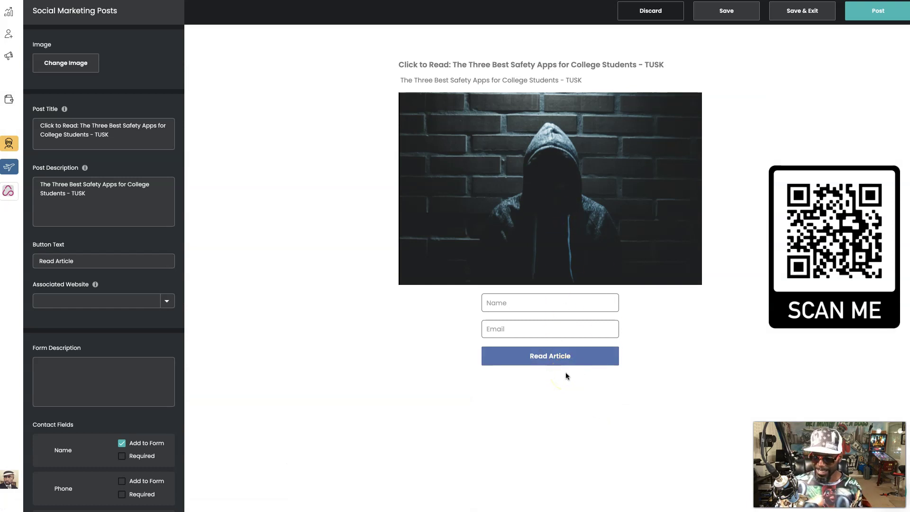
{"action": "left_click", "coordinate": [565, 326]}
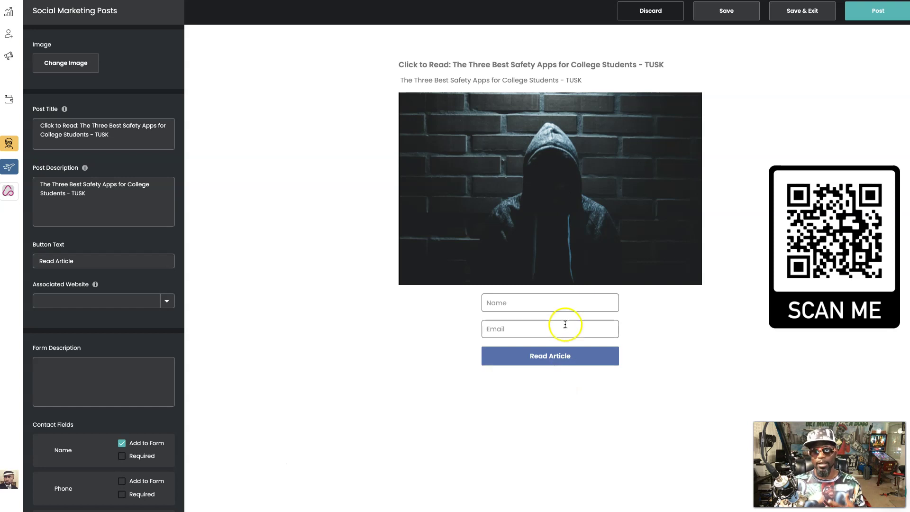
{"action": "left_click", "coordinate": [565, 371]}
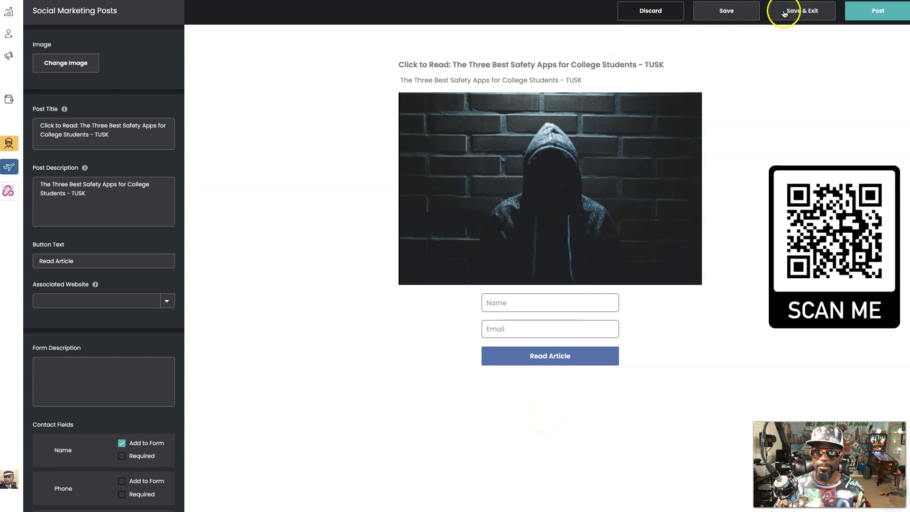
- Discard the unsaved safety-apps post draft
{"action": "left_click", "coordinate": [645, 14]}
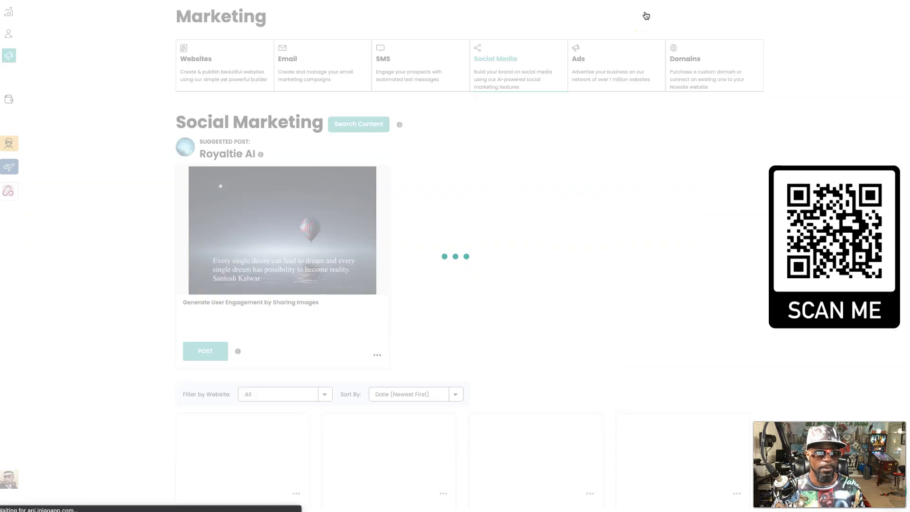